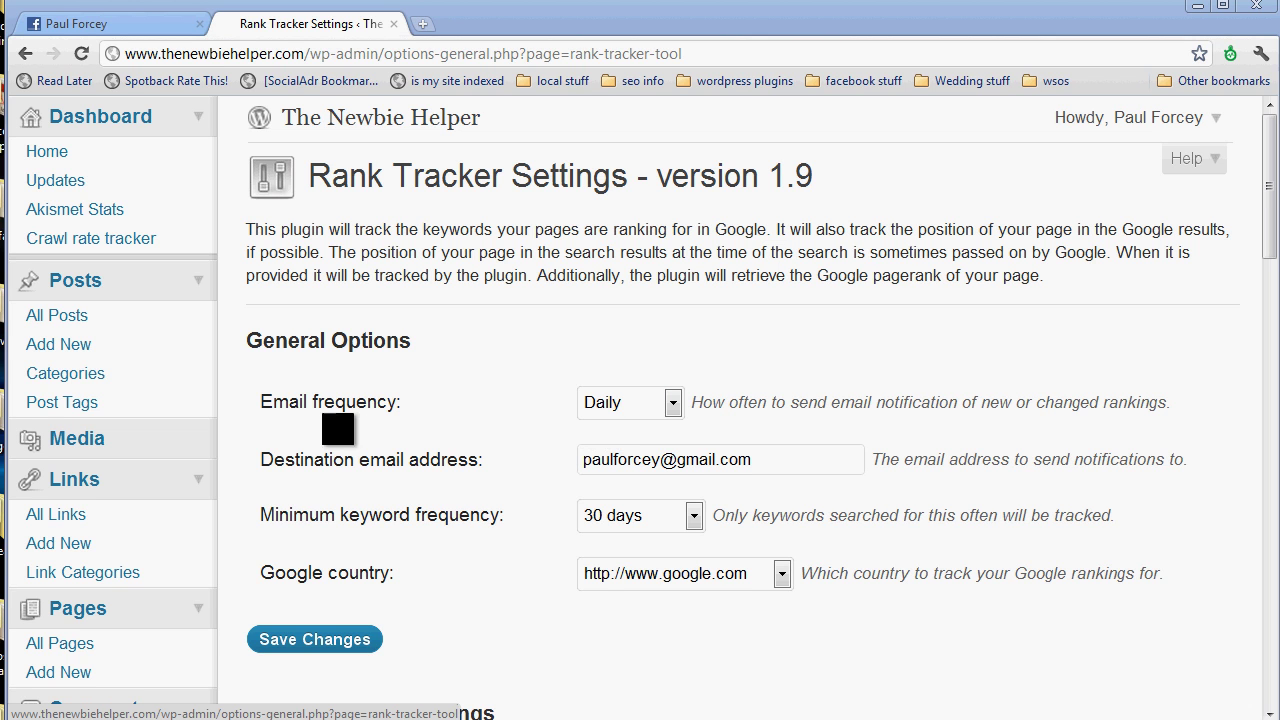
Step: Review the Email frequency choices and leave the setting at Daily
{"action": "left_click_drag", "start_coordinate": [260, 402], "coordinate": [660, 425]}
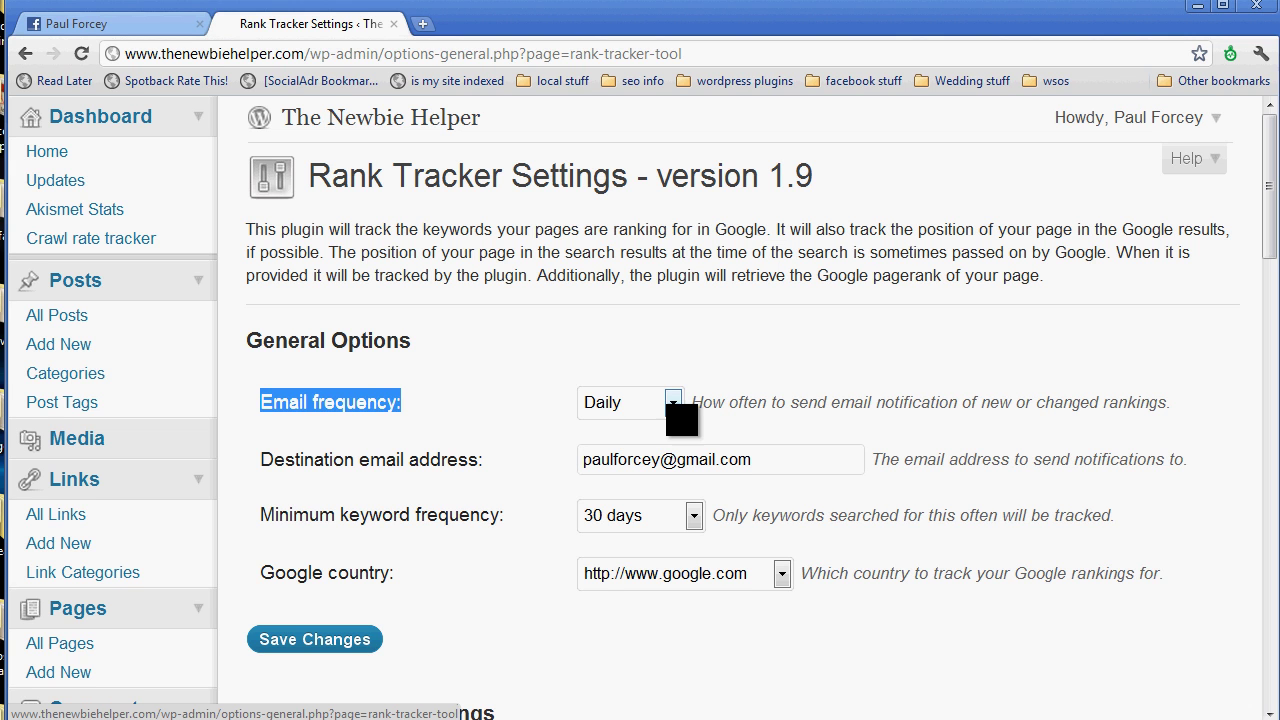
{"action": "left_click", "coordinate": [675, 408]}
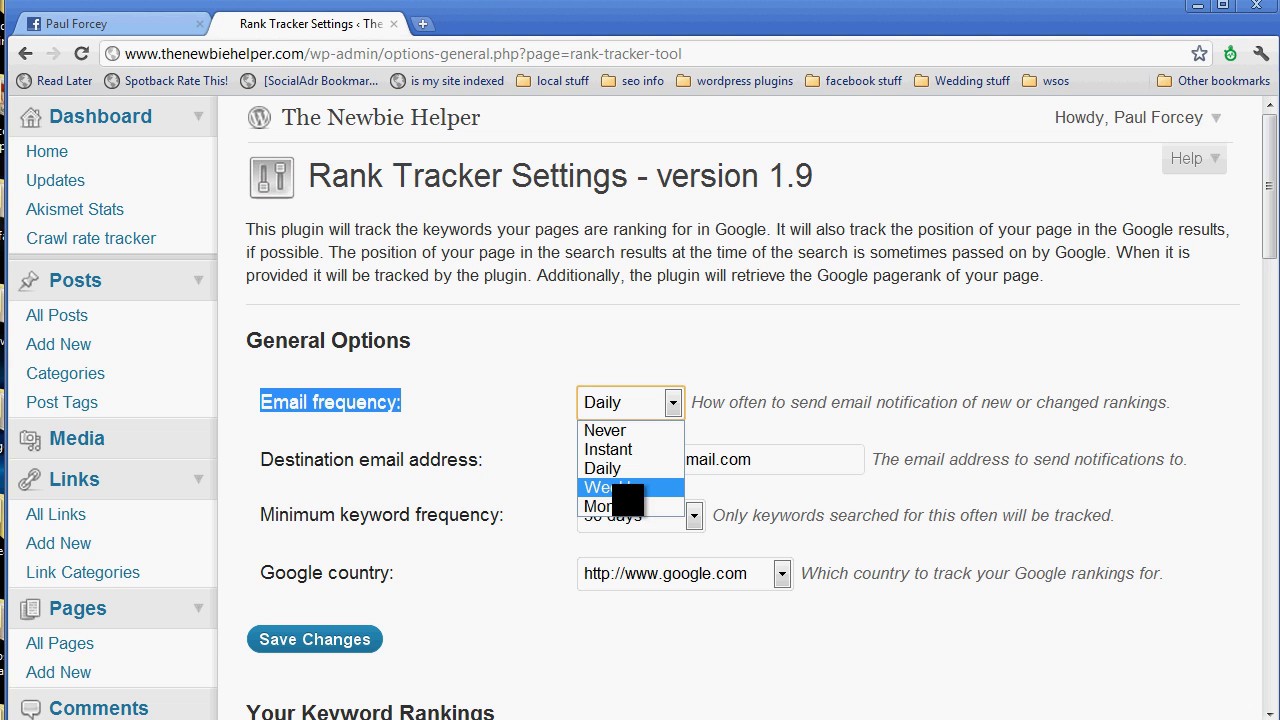
{"action": "left_click", "coordinate": [759, 364]}
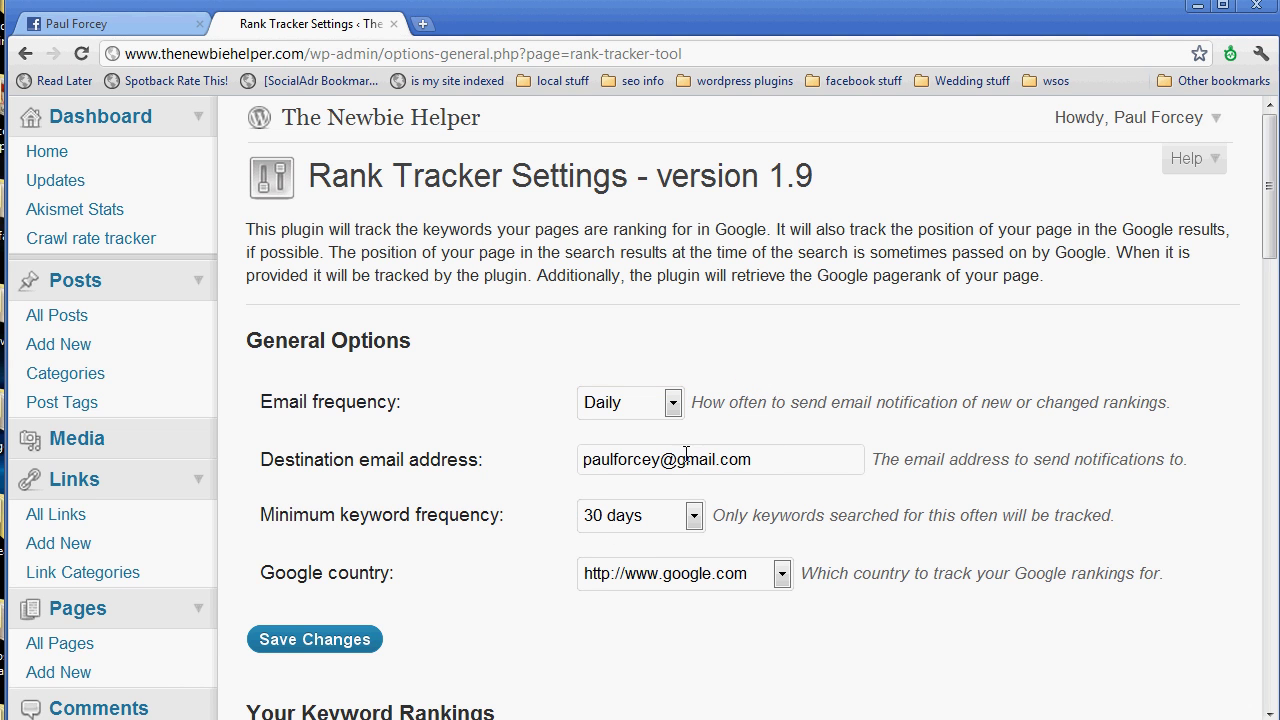
Step: Check the destination email address and display the minimum keyword frequency options, 24 hours to 30 days
{"action": "left_click", "coordinate": [781, 461]}
{"action": "left_click_drag", "start_coordinate": [781, 461], "coordinate": [559, 459]}
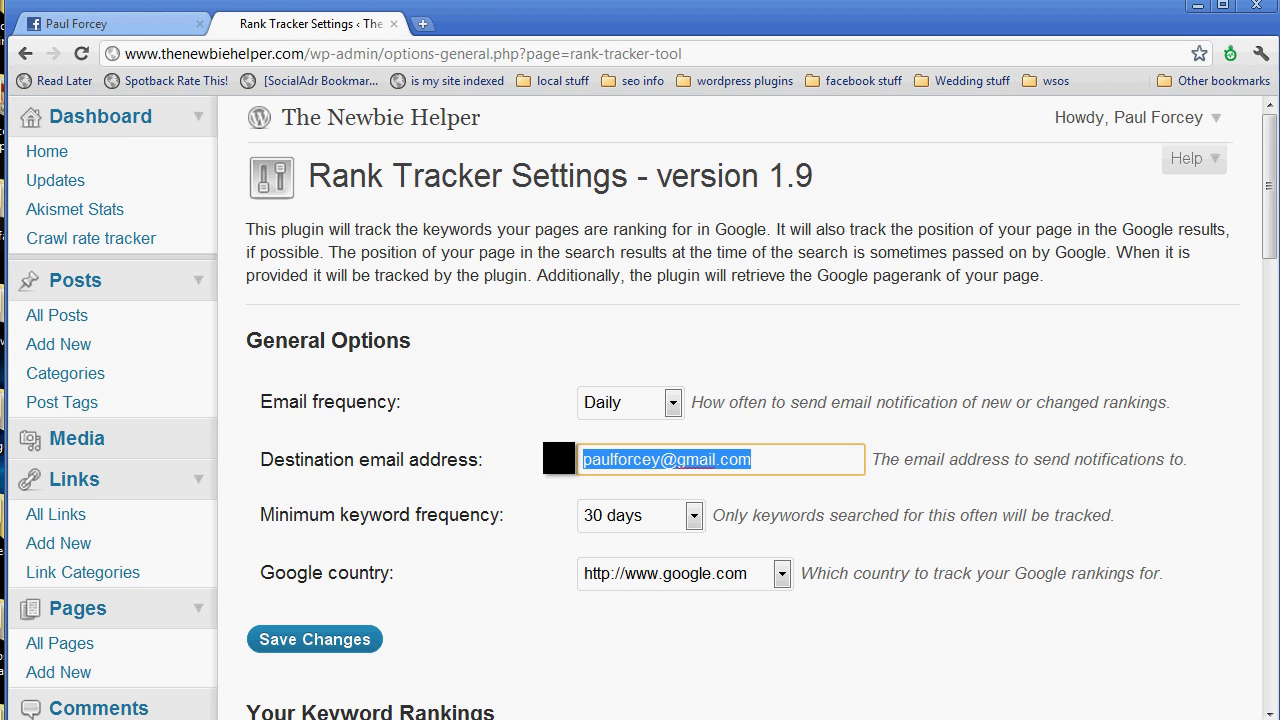
{"action": "left_click", "coordinate": [788, 452]}
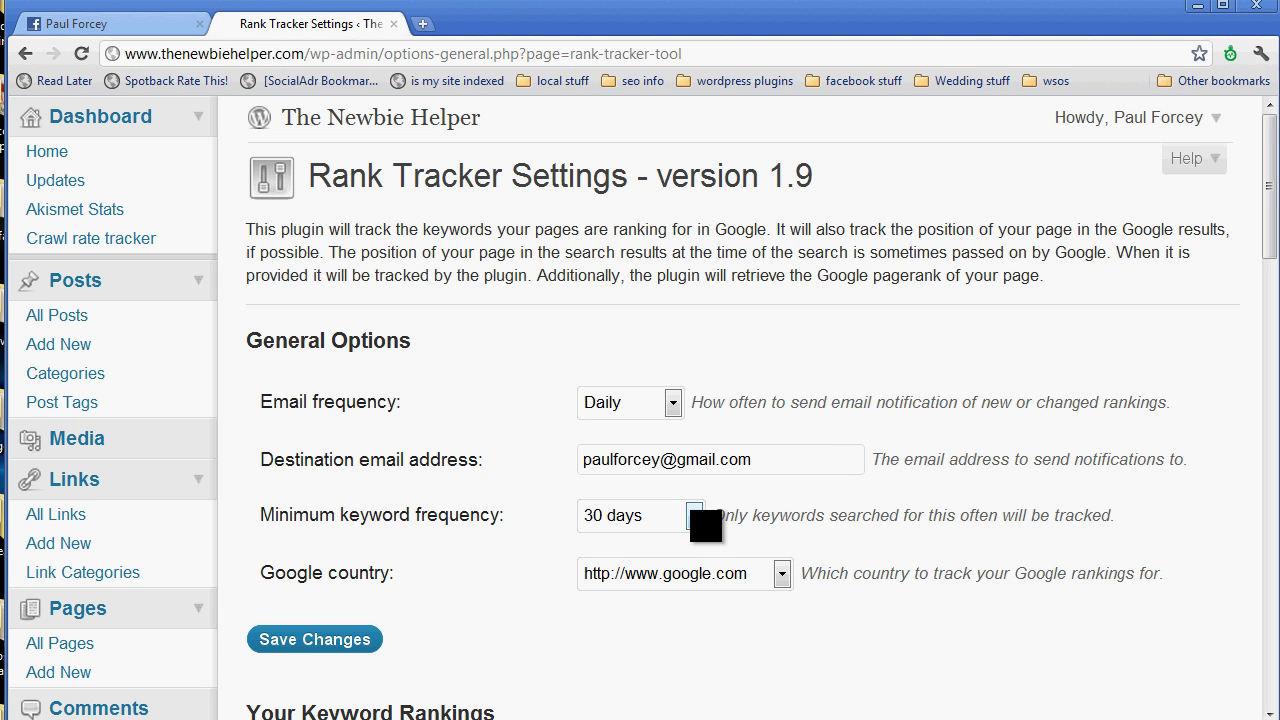
{"action": "left_click", "coordinate": [697, 518]}
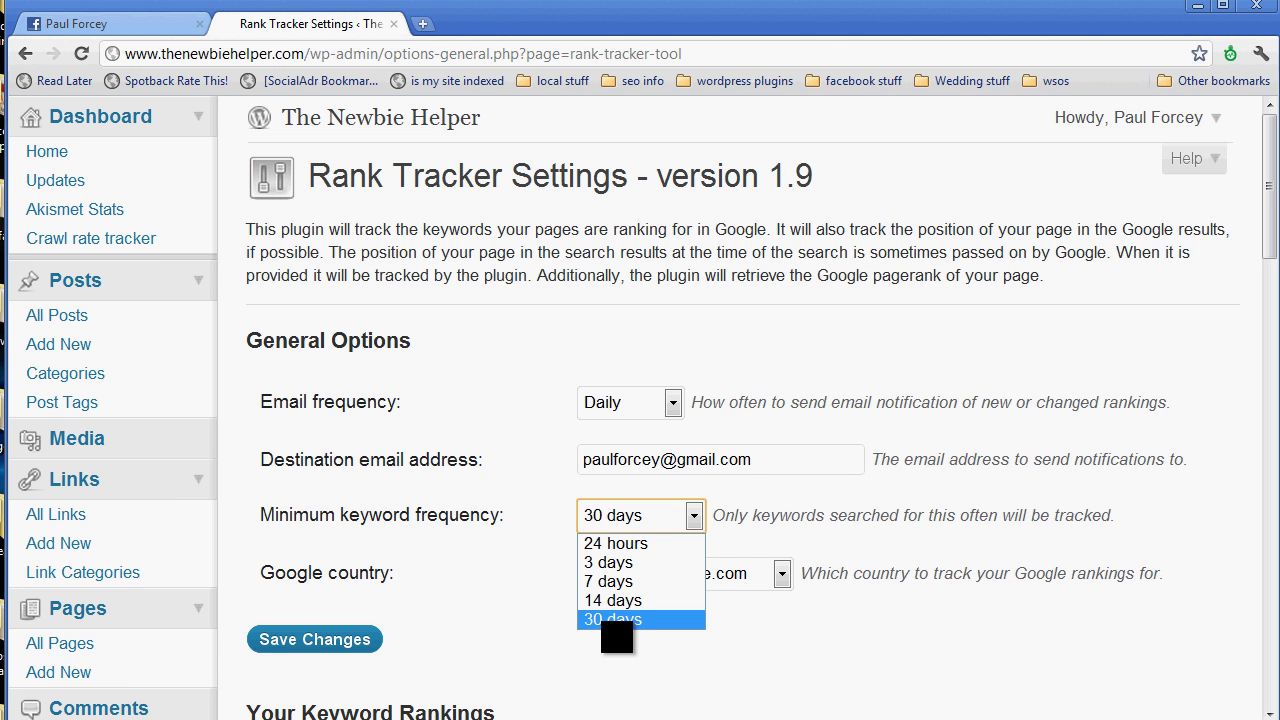
{"action": "left_click", "coordinate": [730, 635]}
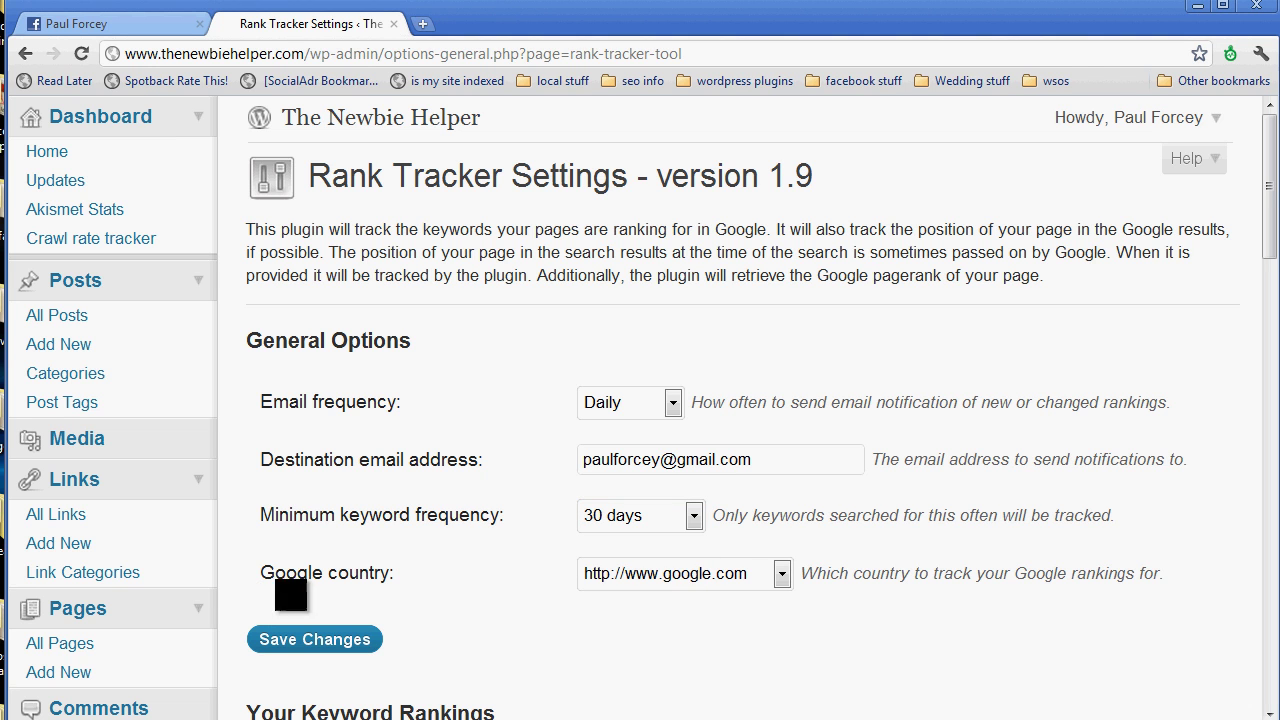
{"action": "left_click", "coordinate": [781, 578]}
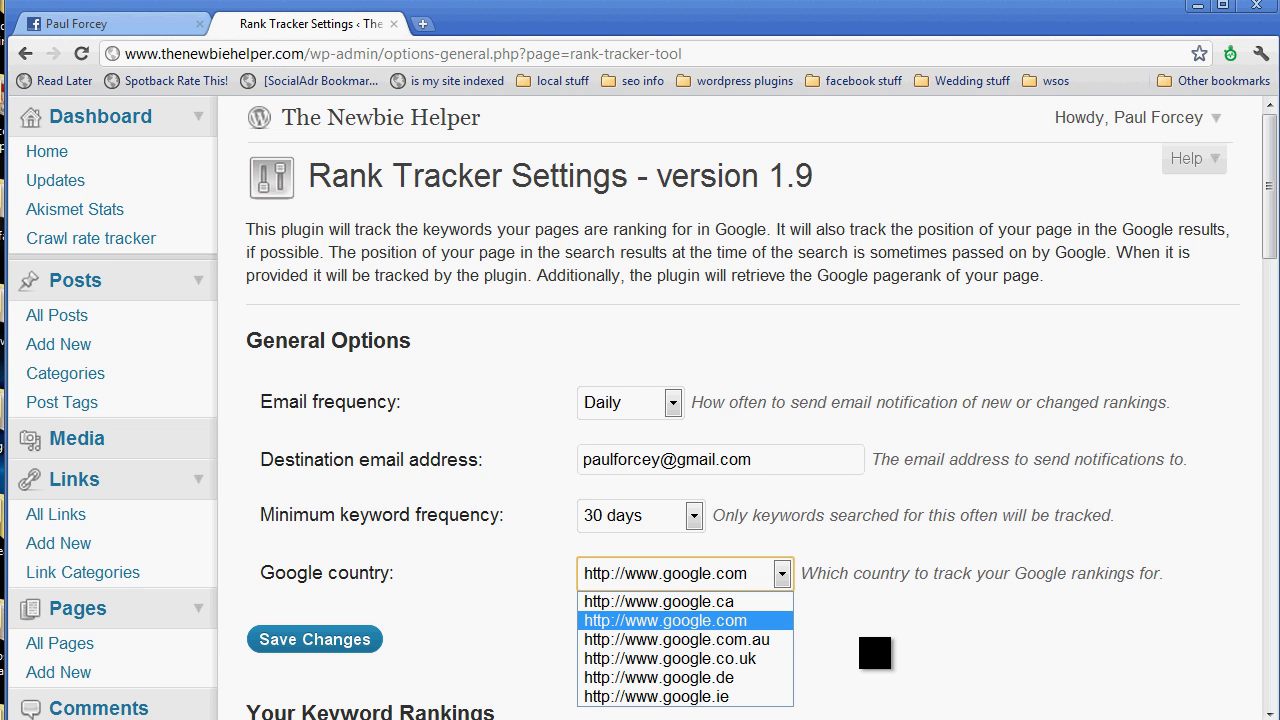
{"action": "left_click", "coordinate": [874, 654]}
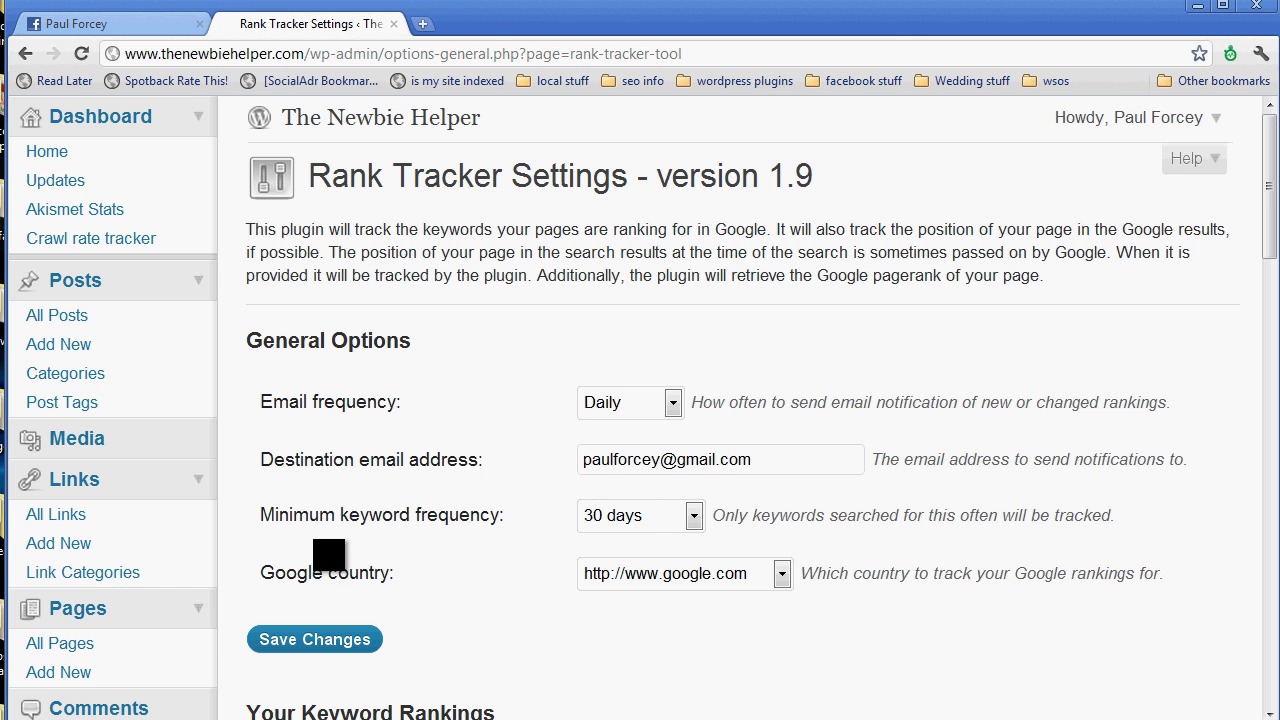
Step: Mark 'wordpress keyword stuffing' for deletion and update keywords, leaving ranked positions 1 to 6
{"action": "left_click_drag", "start_coordinate": [1274, 265], "coordinate": [1274, 405]}
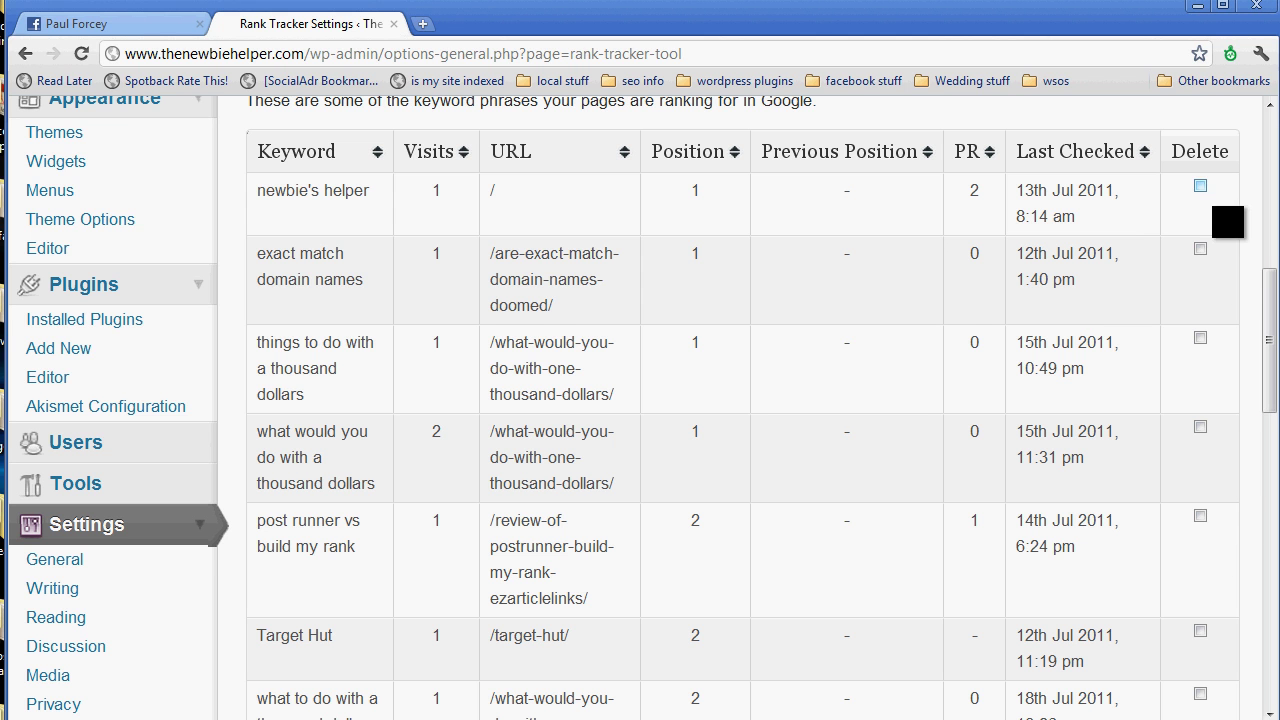
{"action": "scroll", "coordinate": [1257, 286], "scroll_direction": "down", "scroll_amount": 4}
{"action": "scroll", "coordinate": [1262, 428], "scroll_direction": "down", "scroll_amount": 3}
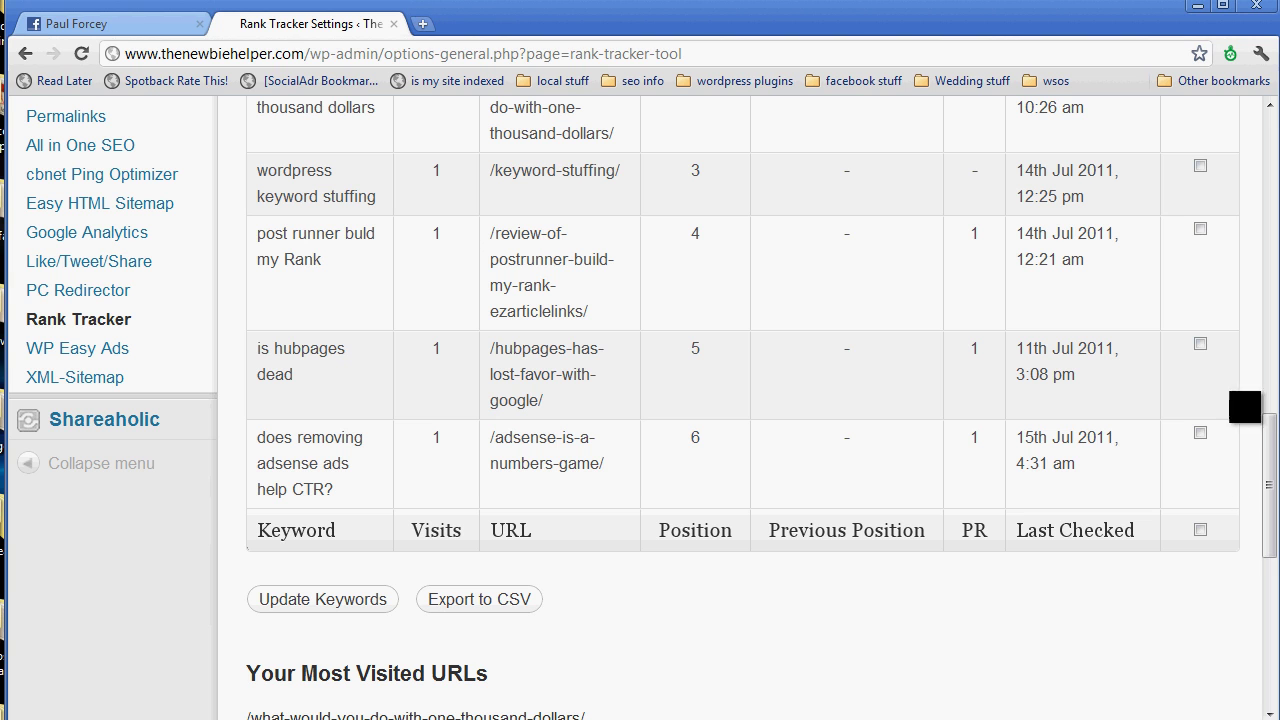
{"action": "left_click", "coordinate": [1200, 166]}
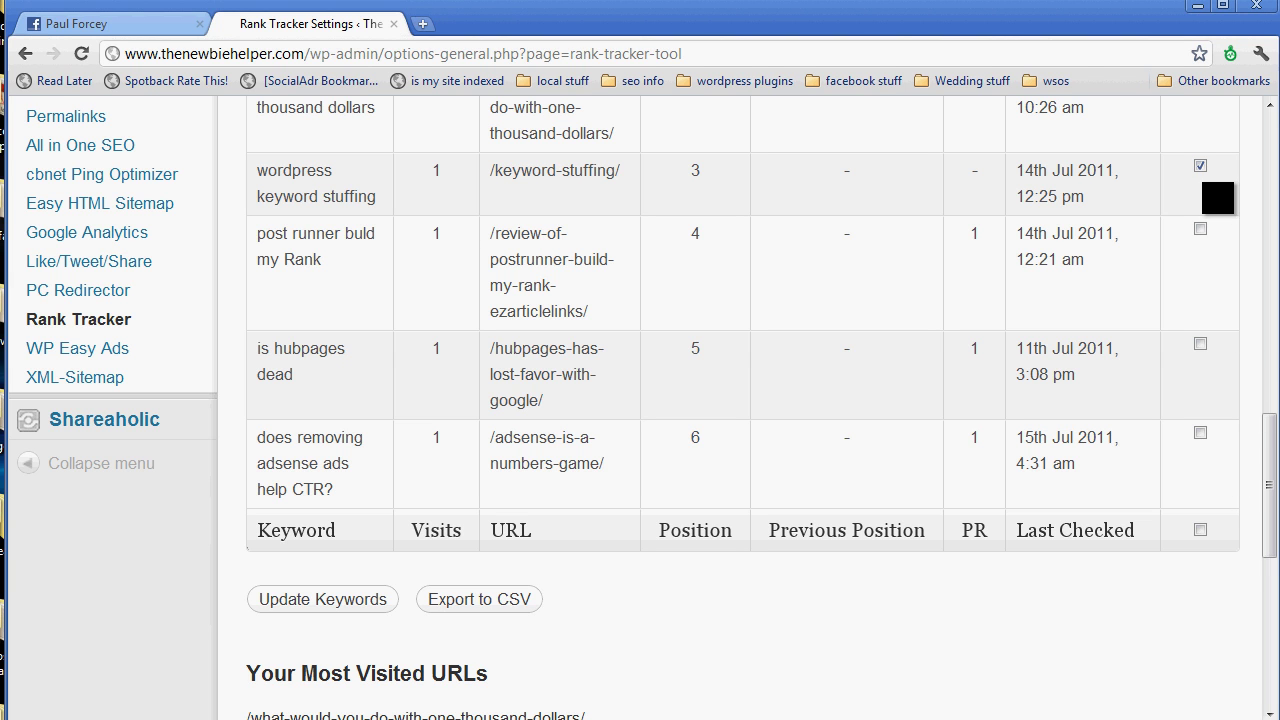
{"action": "left_click", "coordinate": [340, 602]}
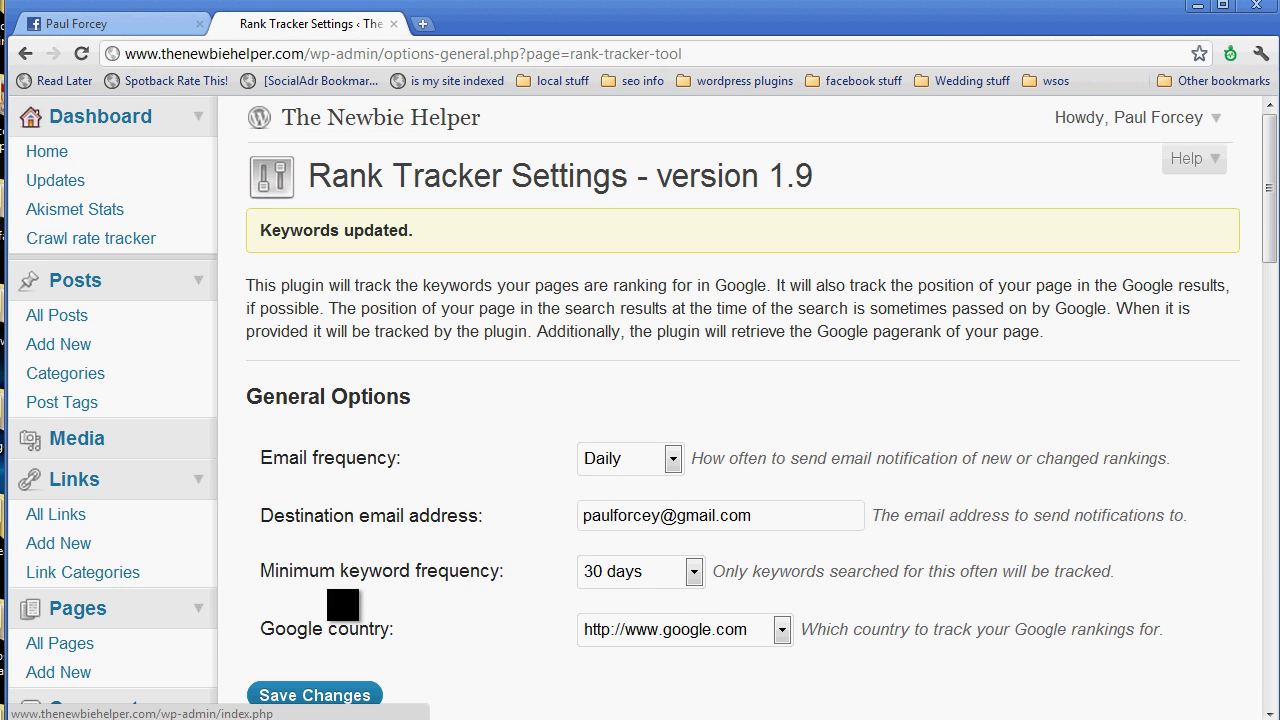
{"action": "scroll", "coordinate": [1274, 360], "scroll_direction": "down", "scroll_amount": 3}
{"action": "scroll", "coordinate": [1274, 360], "scroll_direction": "down", "scroll_amount": 10}
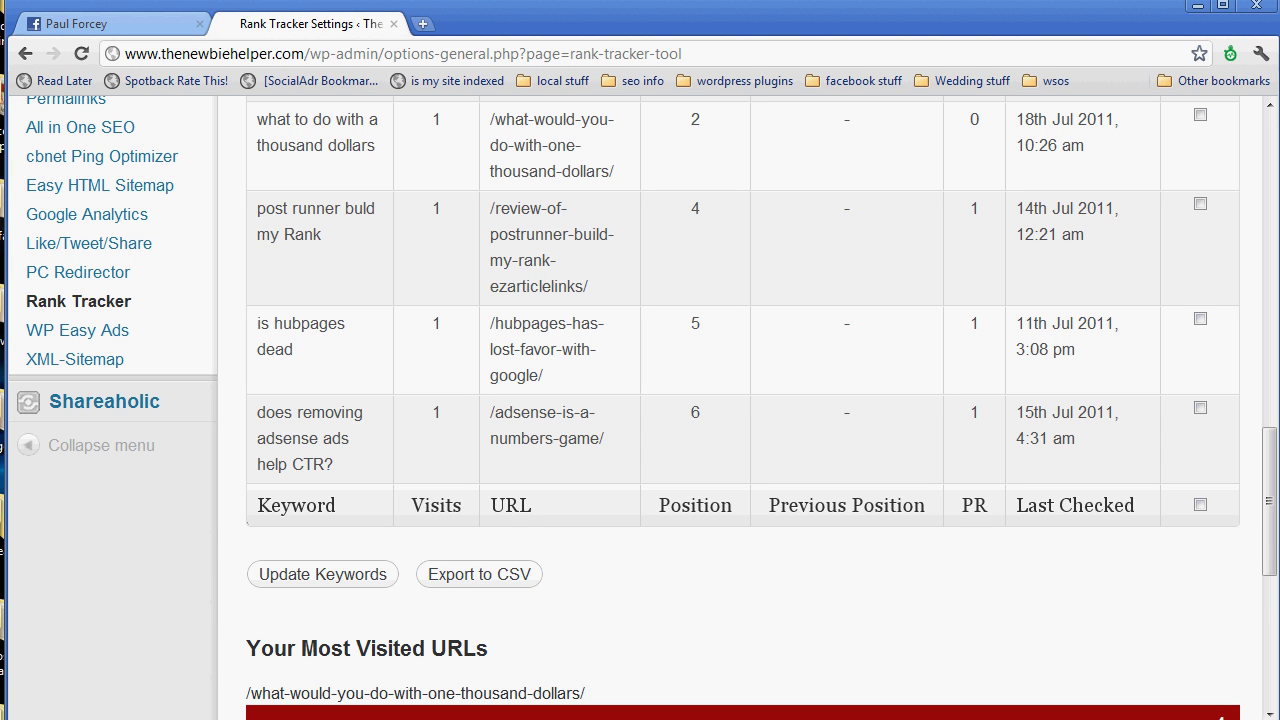
{"action": "left_click", "coordinate": [1200, 505]}
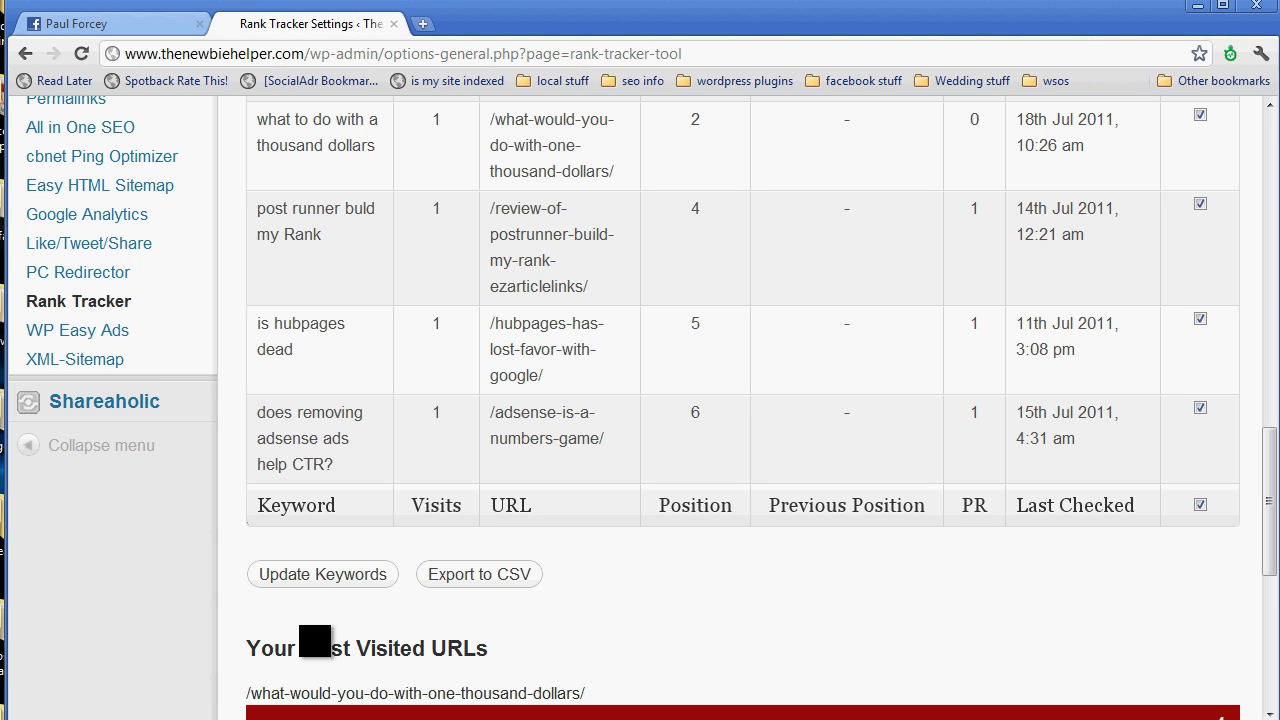
{"action": "left_click", "coordinate": [320, 589]}
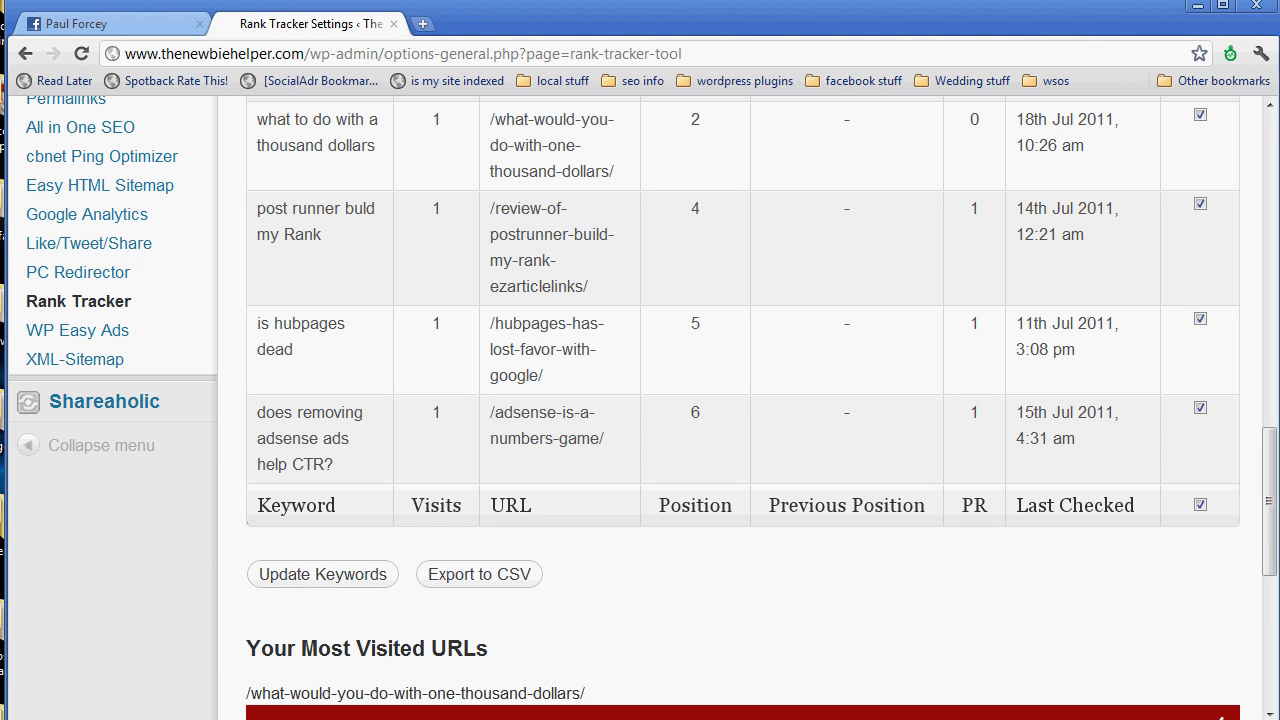
{"action": "left_click", "coordinate": [1200, 505]}
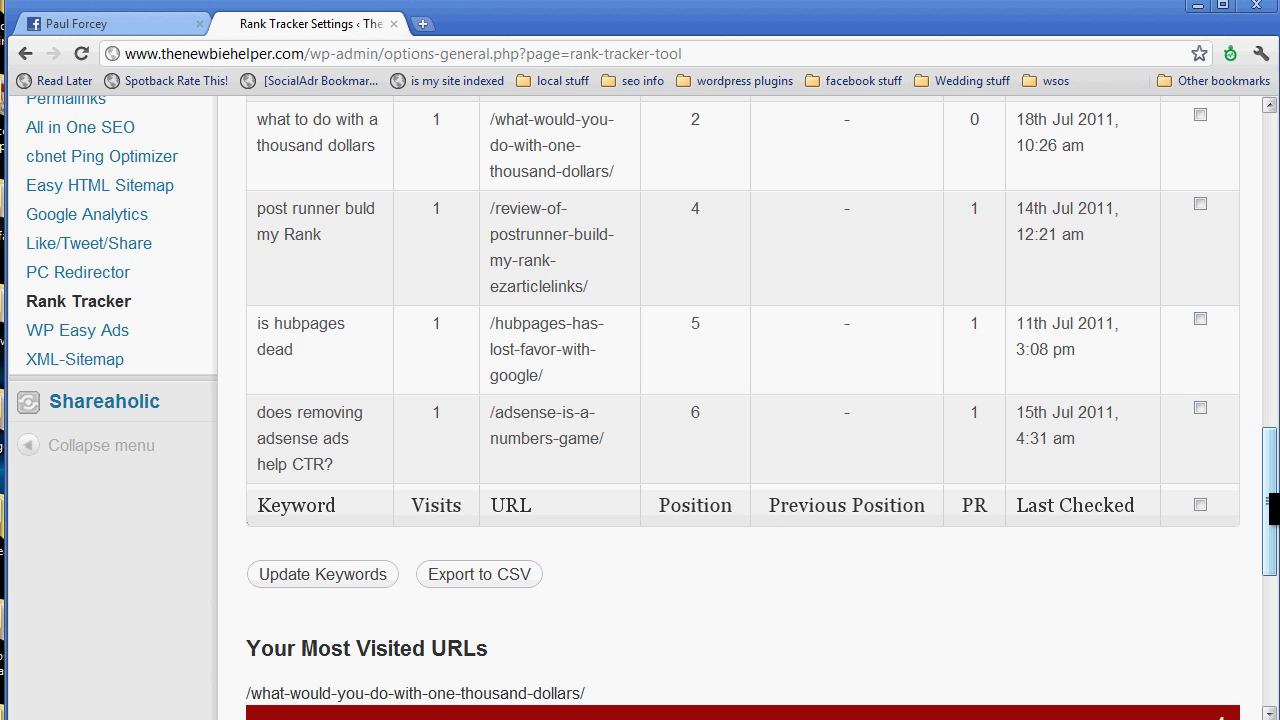
{"action": "left_click_drag", "start_coordinate": [1273, 508], "coordinate": [1273, 580]}
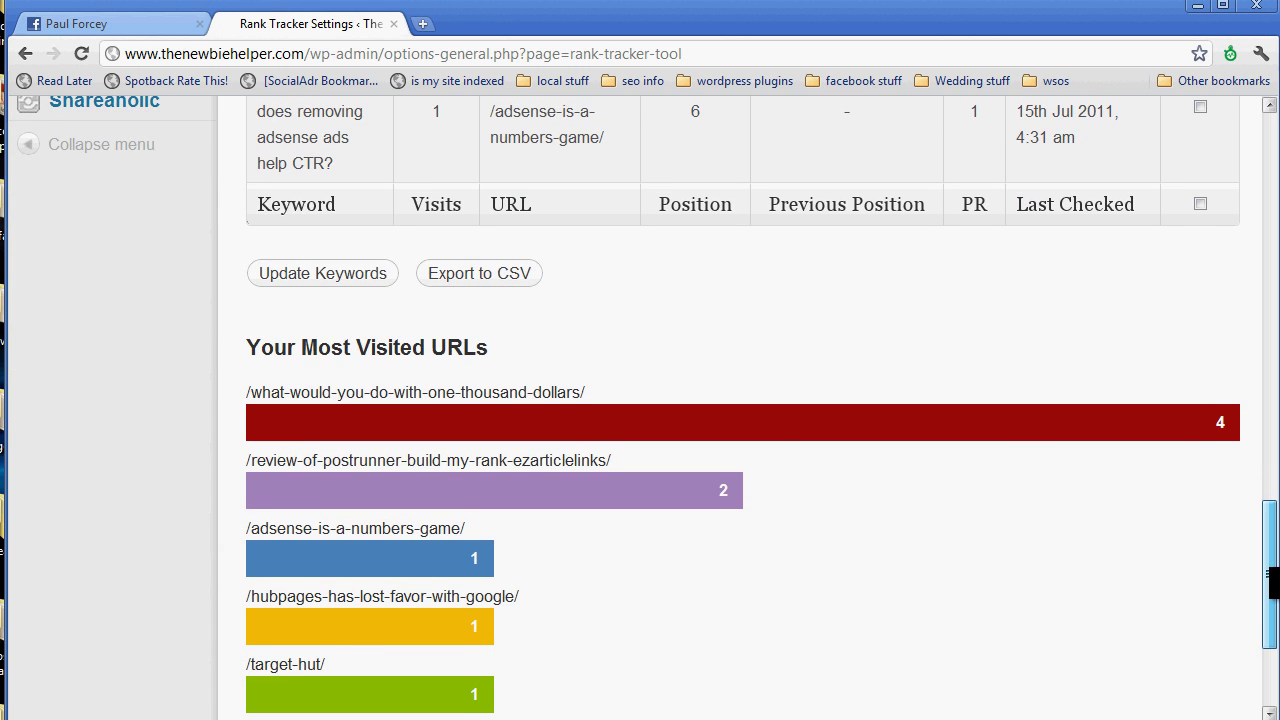
{"action": "scroll", "coordinate": [1273, 580], "scroll_direction": "down", "scroll_amount": 1}
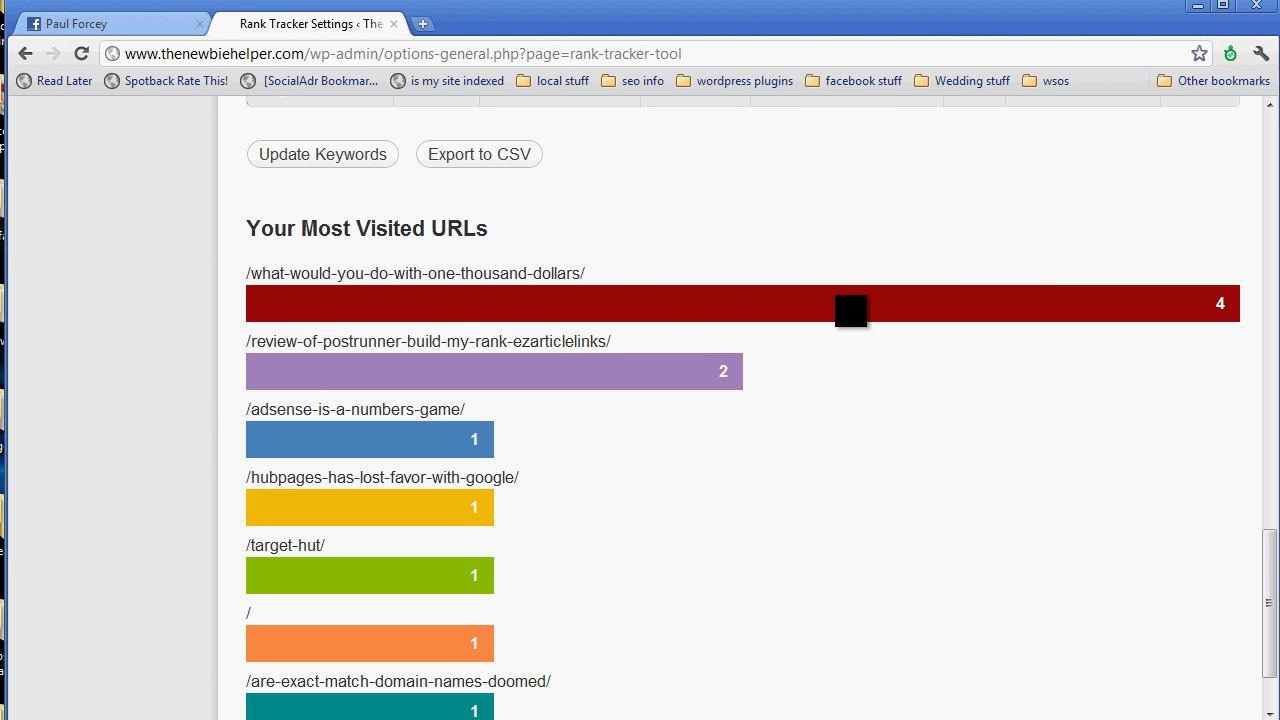
{"action": "left_click_drag", "start_coordinate": [252, 274], "coordinate": [745, 286]}
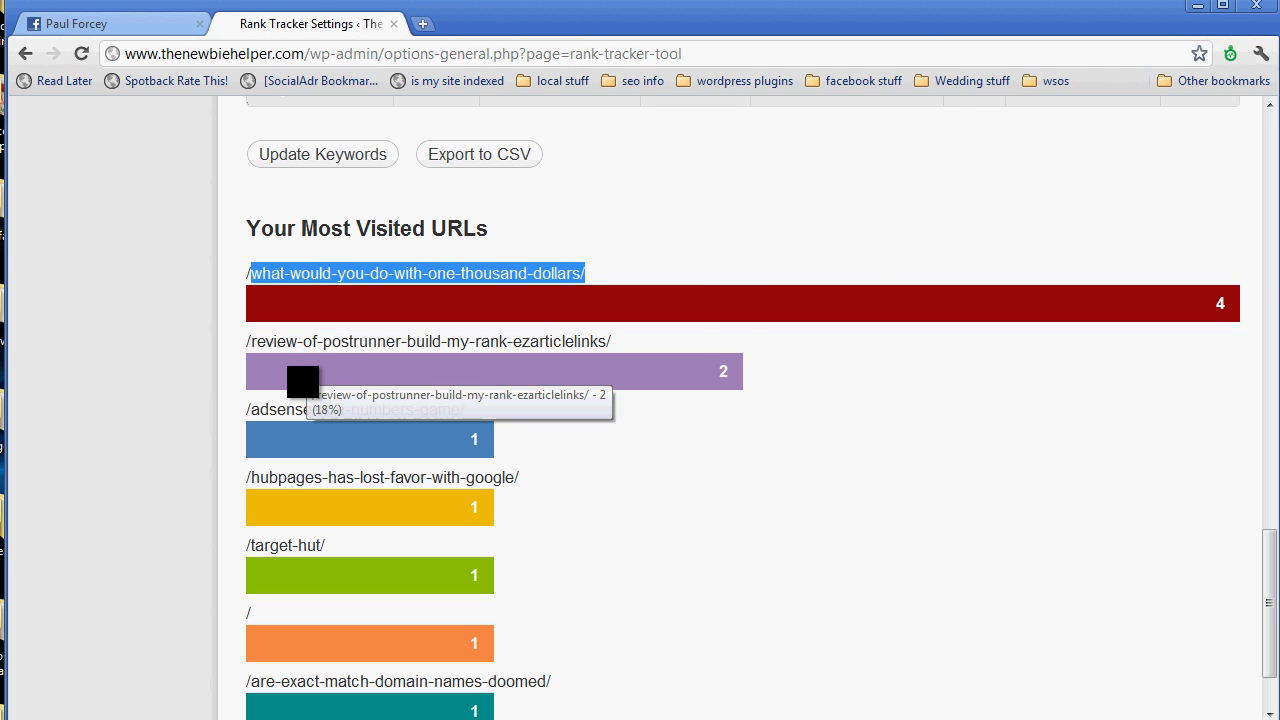
{"action": "left_click_drag", "start_coordinate": [256, 341], "coordinate": [738, 347]}
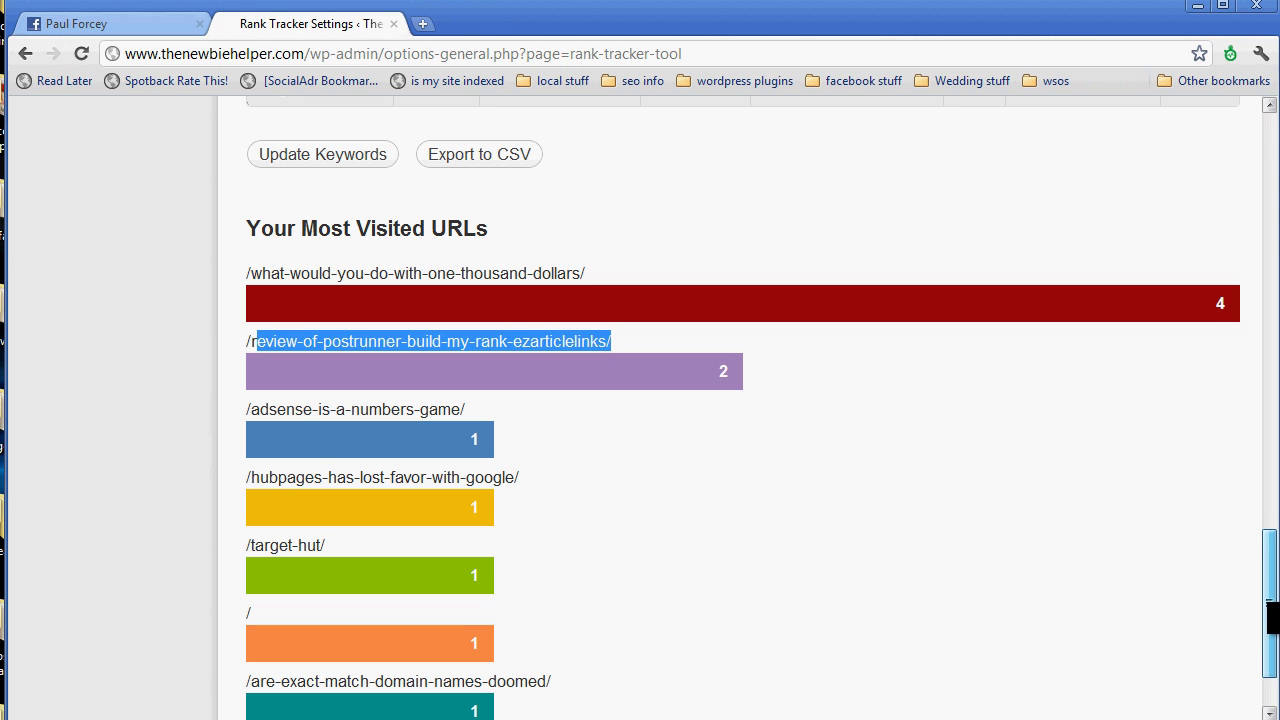
{"action": "left_click_drag", "start_coordinate": [1270, 610], "coordinate": [1264, 352]}
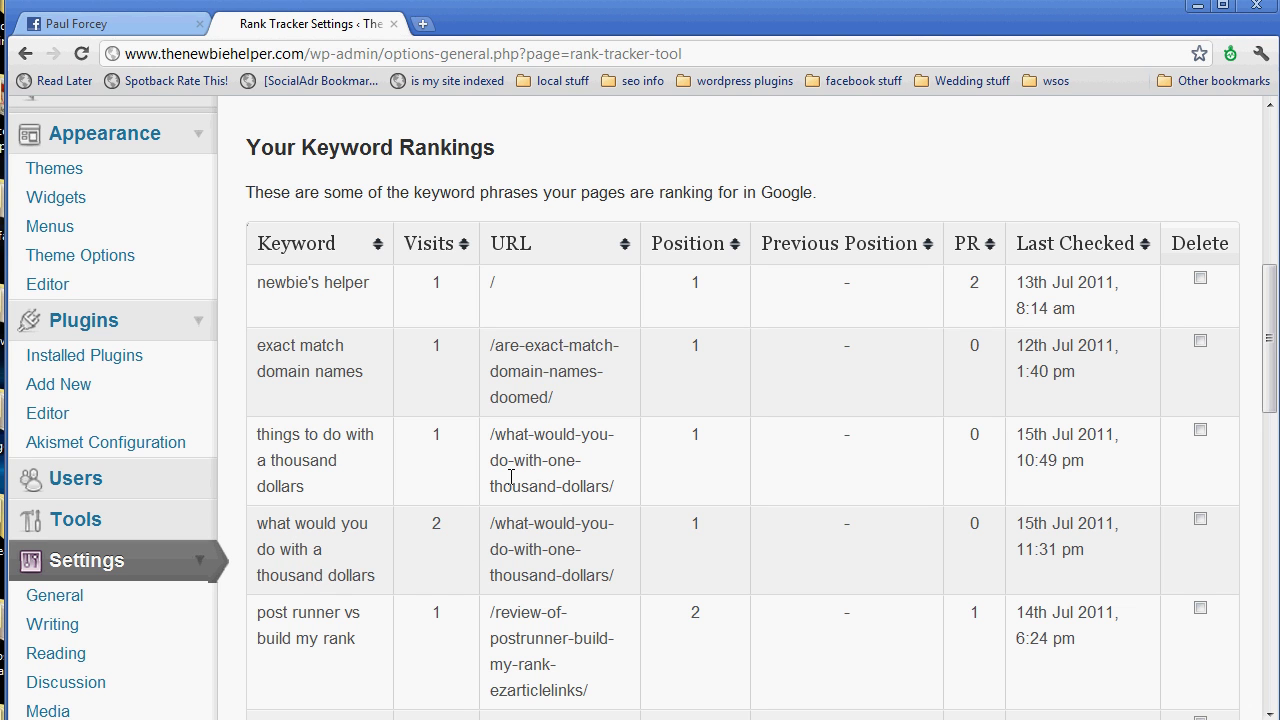
{"action": "left_click_drag", "start_coordinate": [490, 434], "coordinate": [604, 486]}
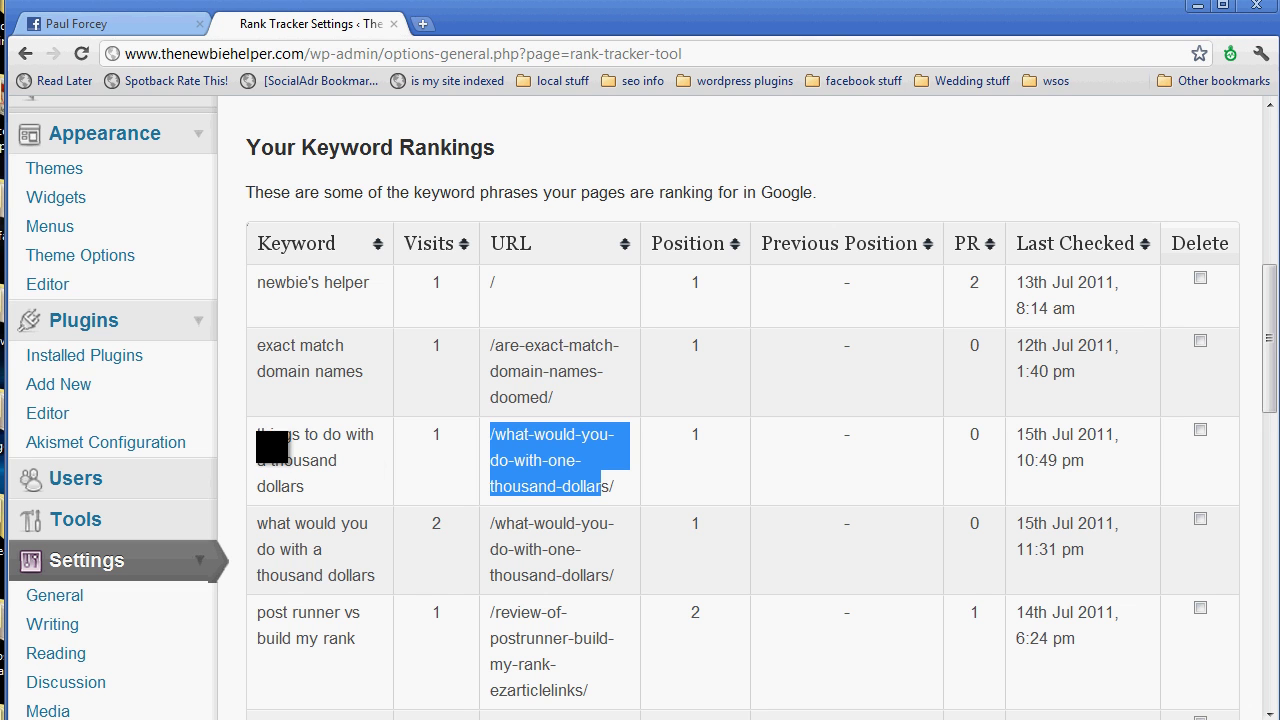
{"action": "left_click_drag", "start_coordinate": [258, 434], "coordinate": [377, 490]}
{"action": "left_click_drag", "start_coordinate": [258, 526], "coordinate": [429, 566]}
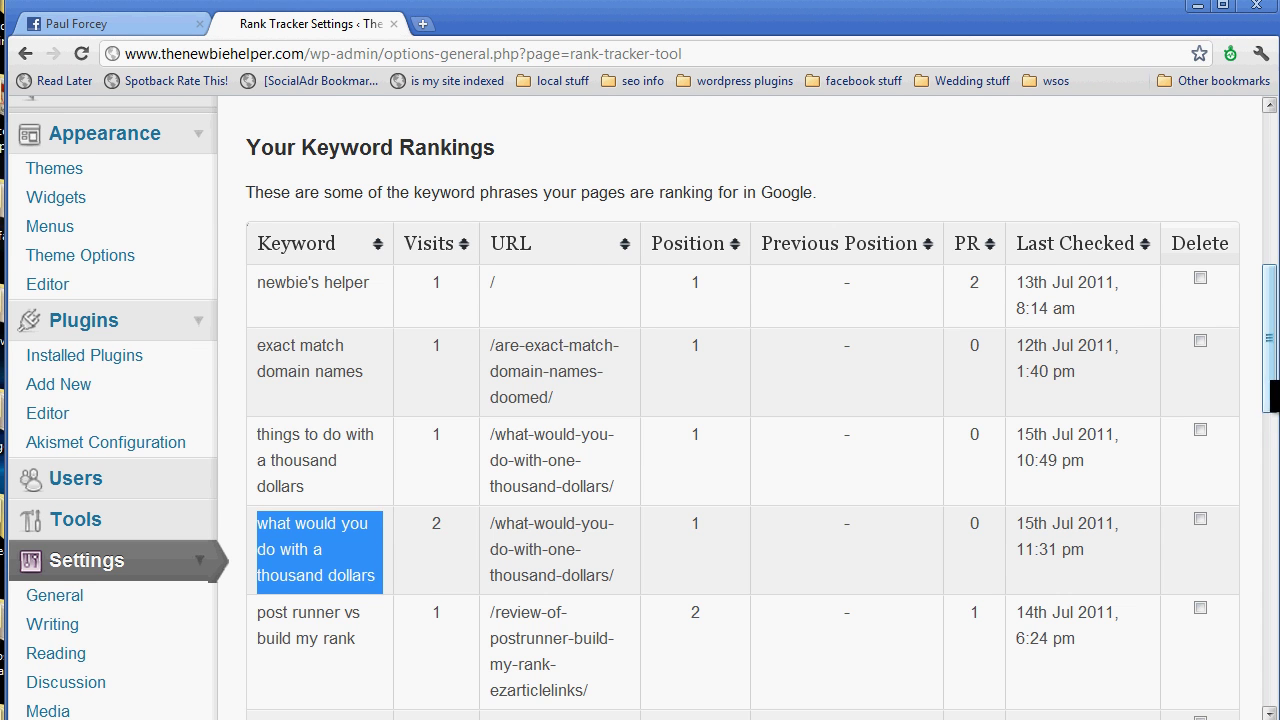
{"action": "left_click", "coordinate": [1267, 529]}
{"action": "left_click_drag", "start_coordinate": [1267, 529], "coordinate": [1270, 327]}
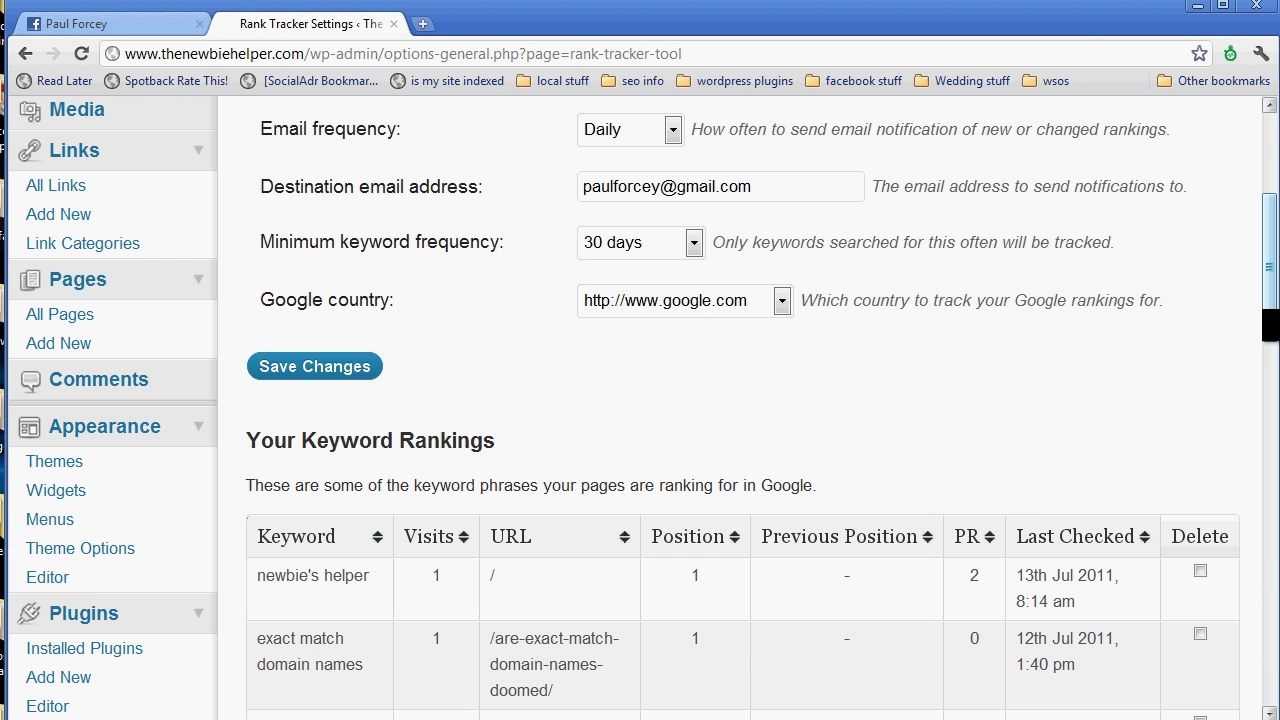